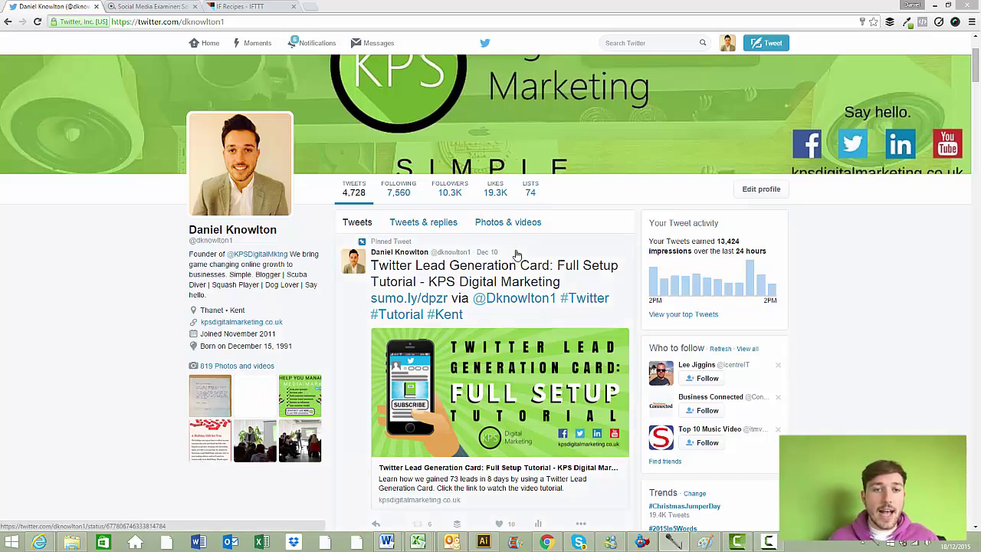
Step: Compare the Pinterest social growth tweet on the Twitter profile with the Social Media Examiner article, and review the existing IFTTT recipes
left_click_drag(976, 82, 974, 102)
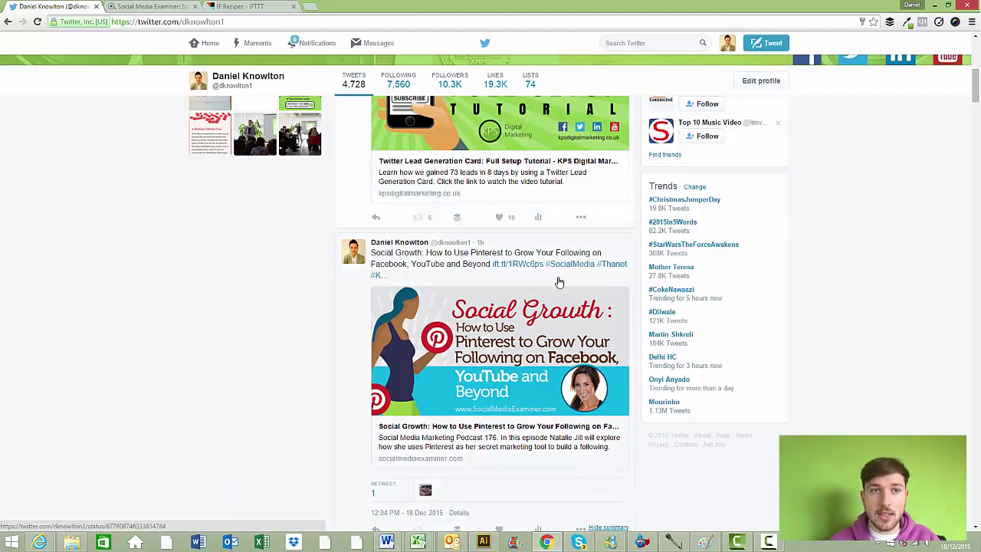
left_click(143, 6)
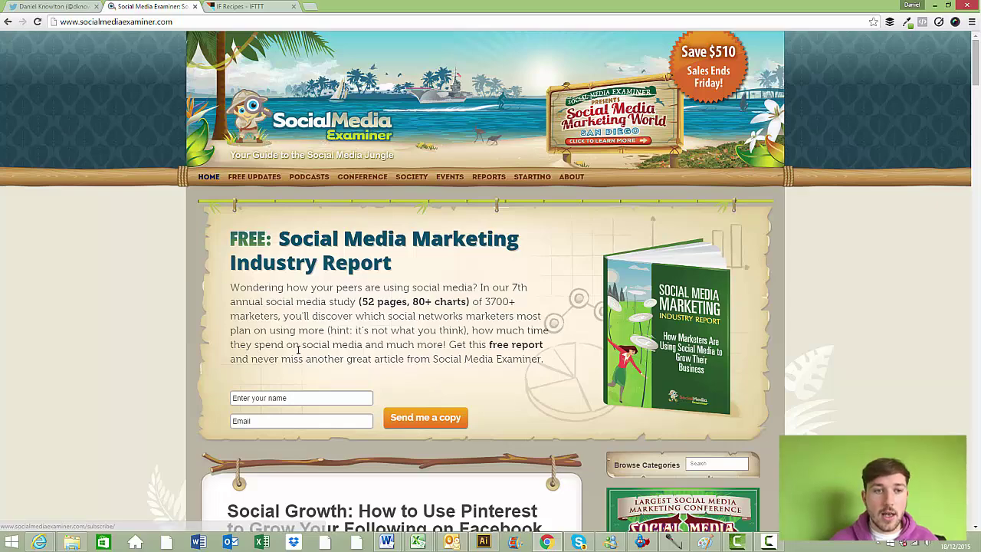
scroll(295, 345, "down", 3)
scroll(292, 342, "down", 1)
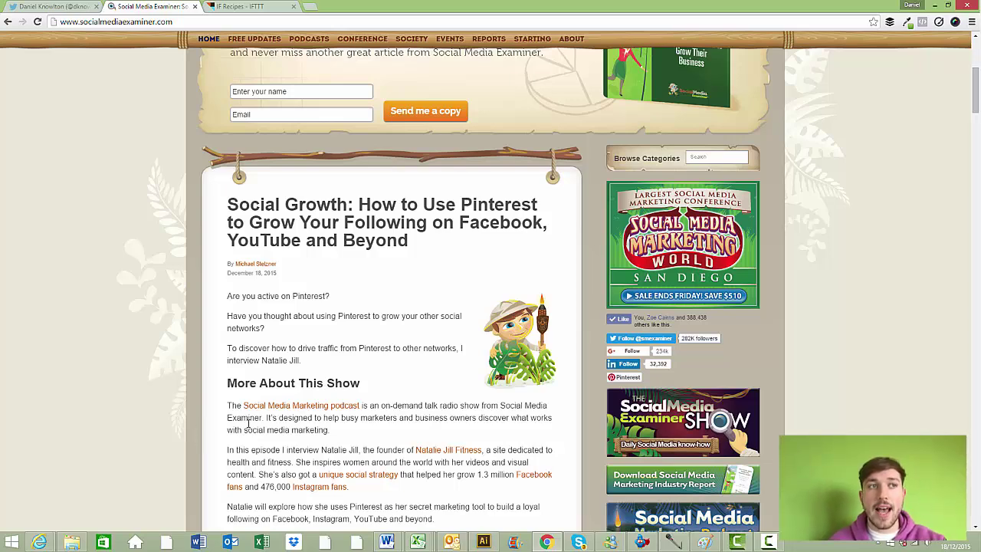
left_click(93, 5)
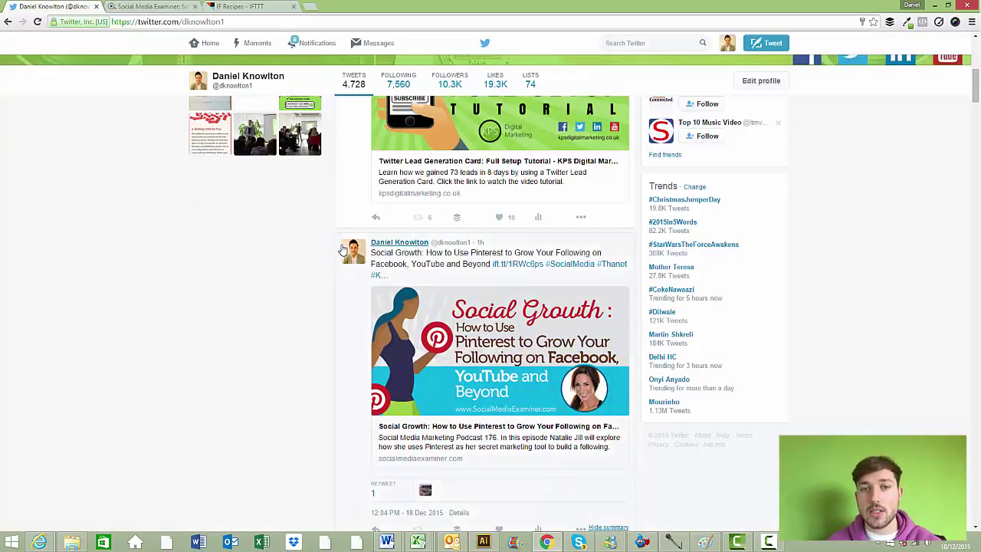
left_click(168, 6)
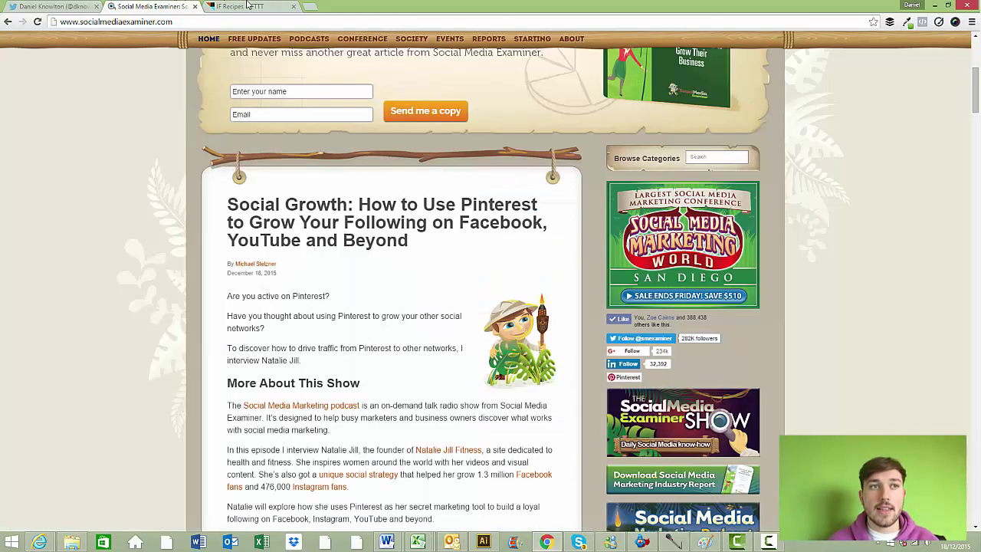
left_click(252, 6)
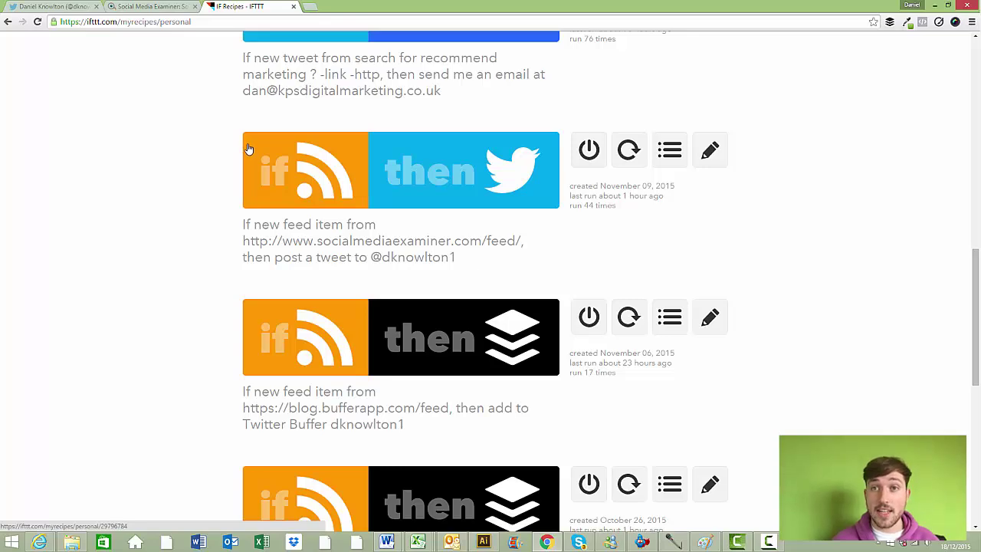
scroll(328, 212, "up", 10)
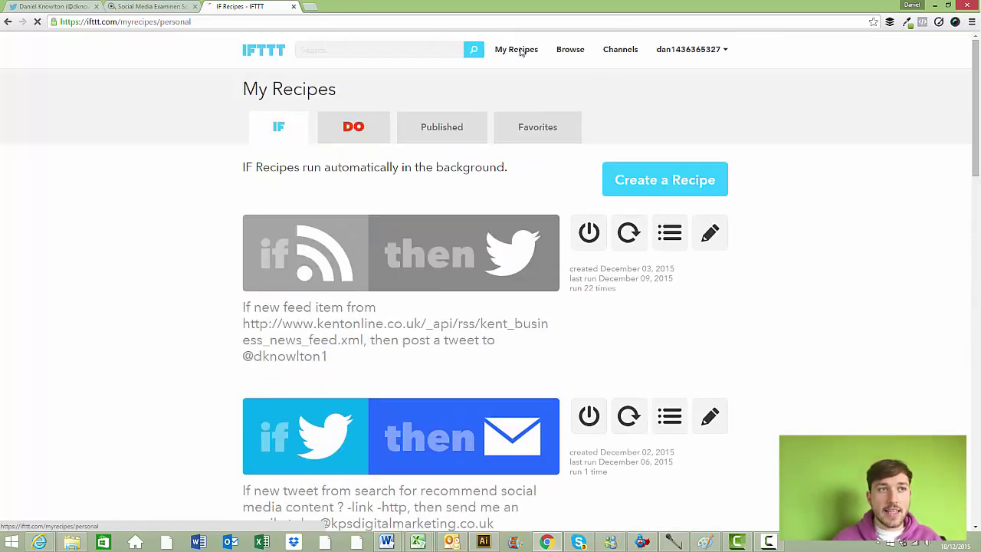
left_click(134, 5)
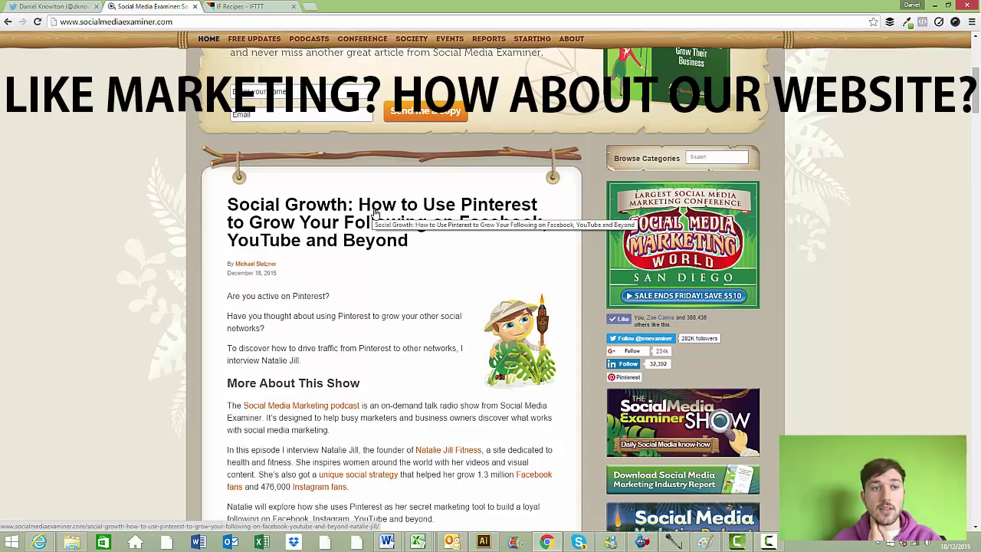
scroll(372, 213, "up", 5)
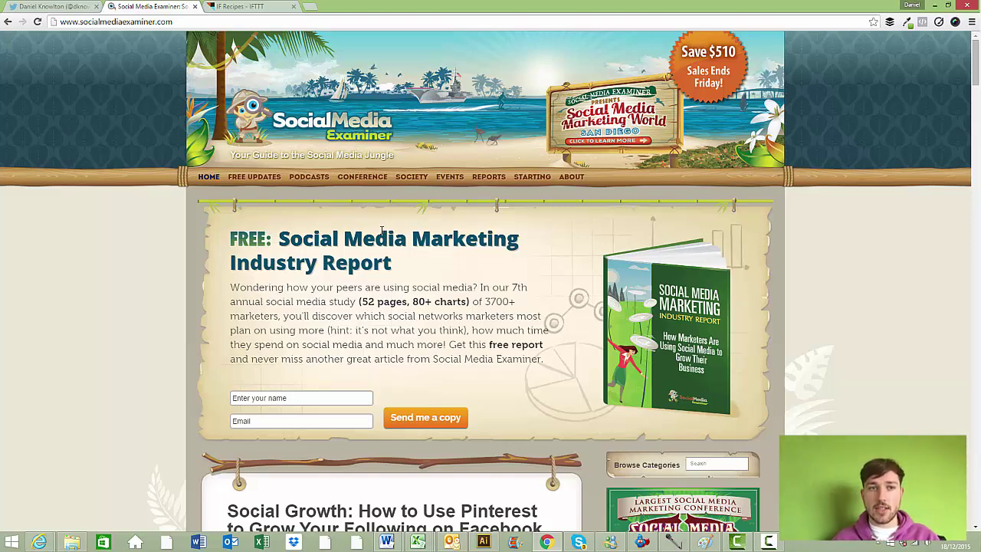
mouse_move(391, 216)
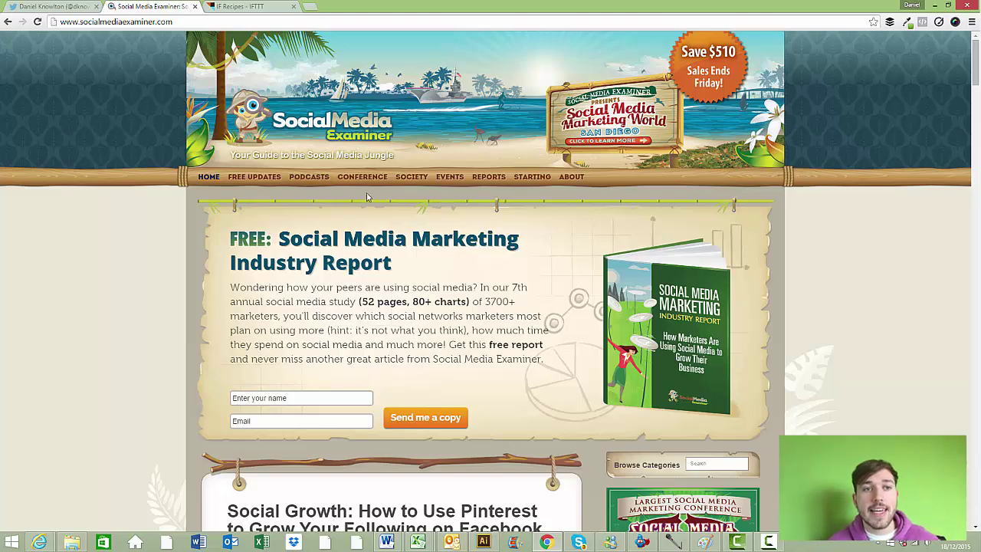
mouse_move(493, 215)
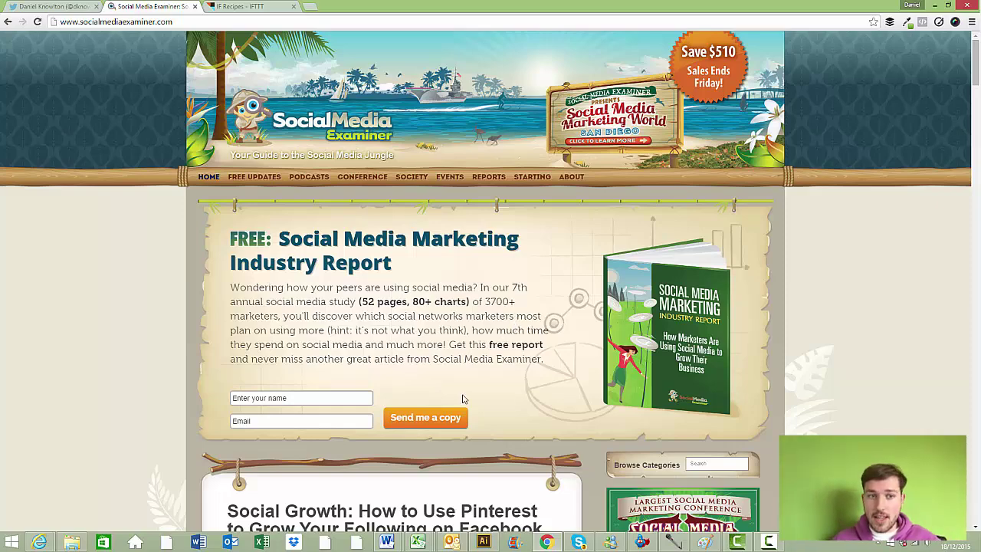
scroll(445, 383, "down", 3)
scroll(352, 298, "down", 1)
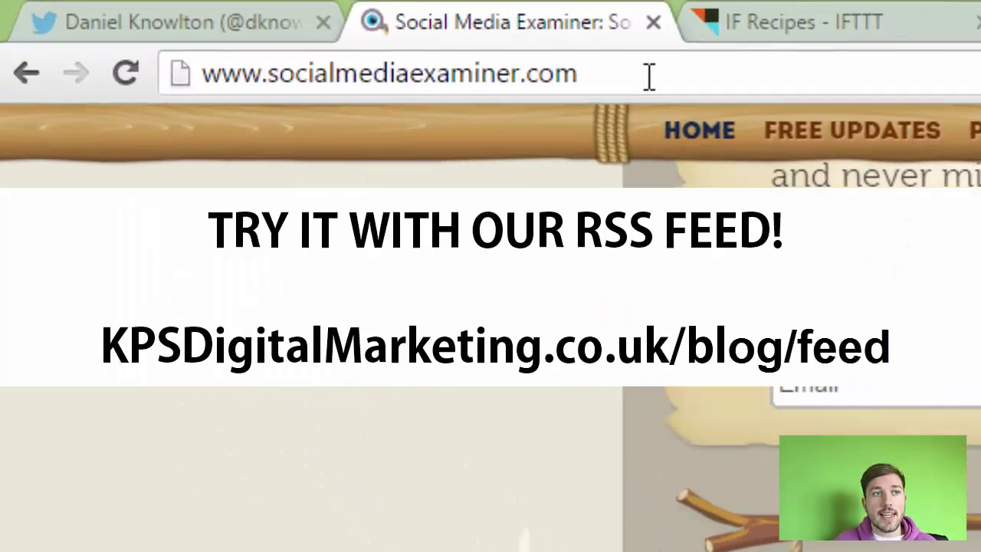
left_click(652, 75)
left_click(660, 72)
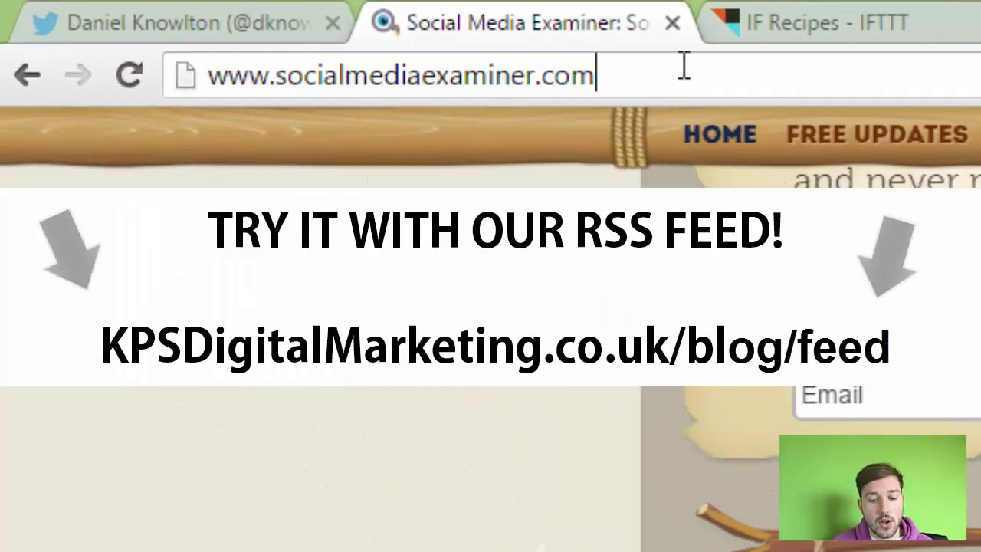
type("/feed")
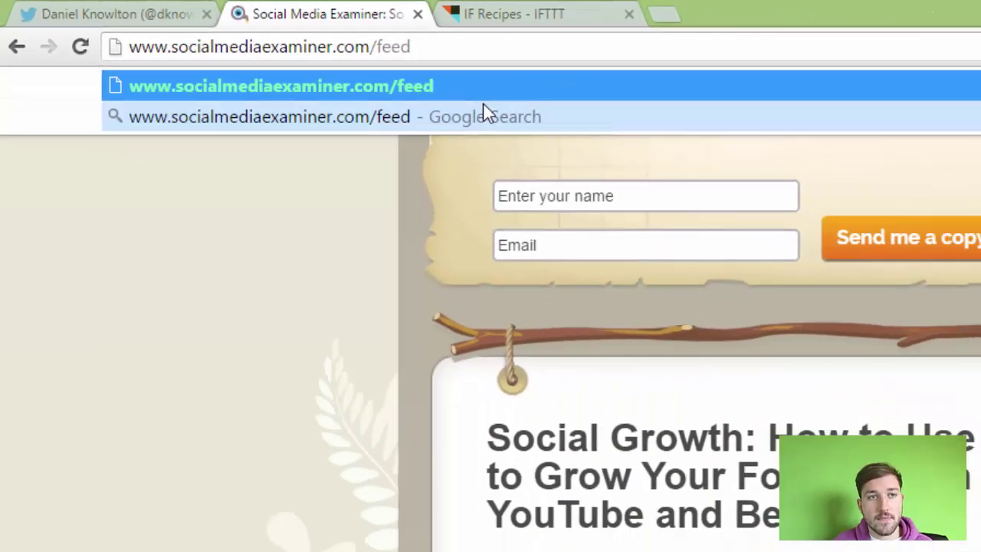
key("Return")
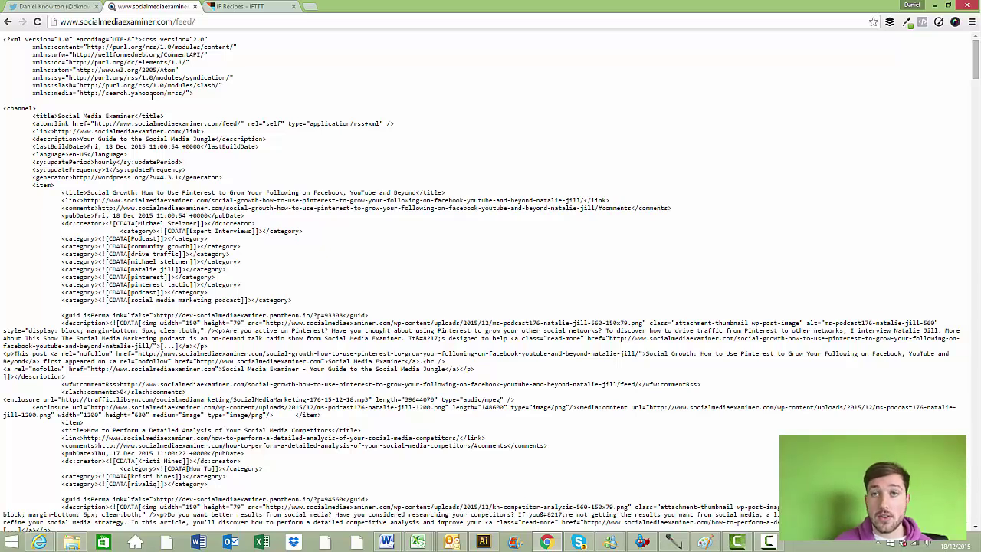
left_click(177, 21)
key("ctrl+c")
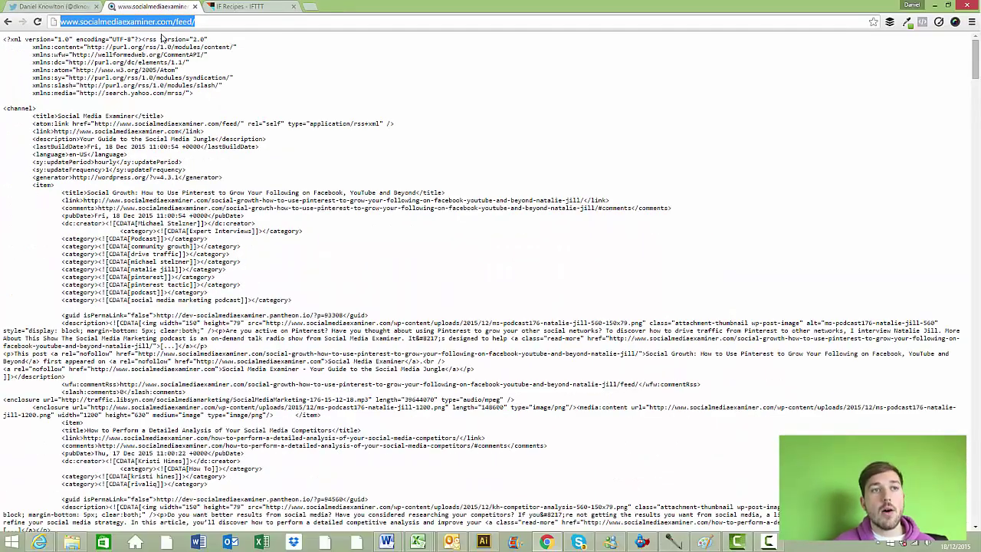
Step: Switch to IFTTT and start a new recipe, searching for "rss" and choosing Feed as the trigger channel
left_click(247, 6)
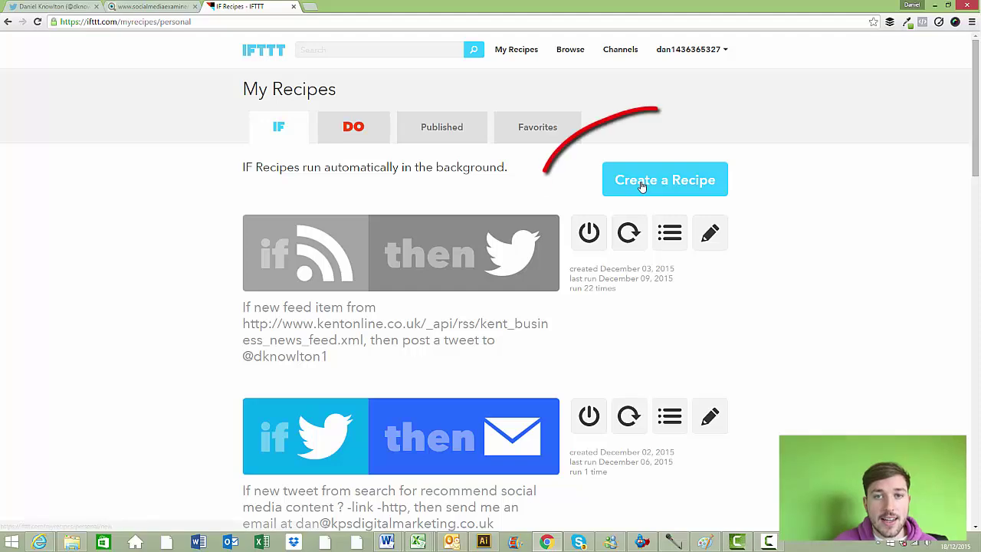
left_click(642, 186)
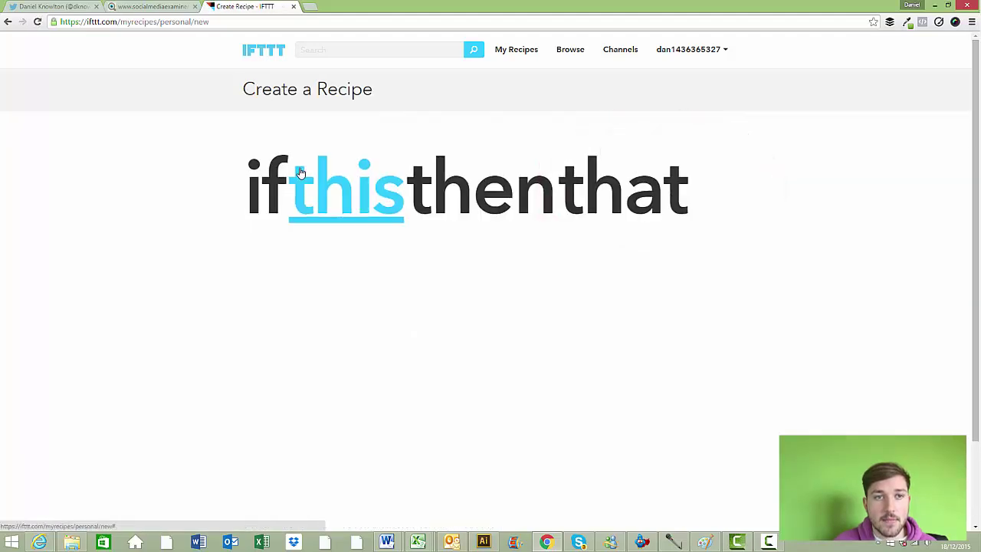
left_click(340, 194)
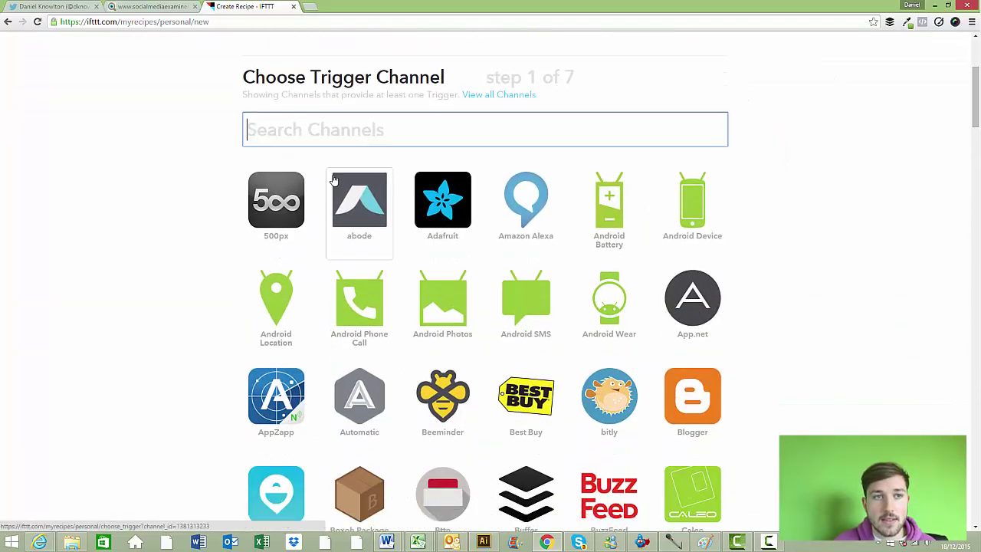
left_click(333, 162)
type("rss")
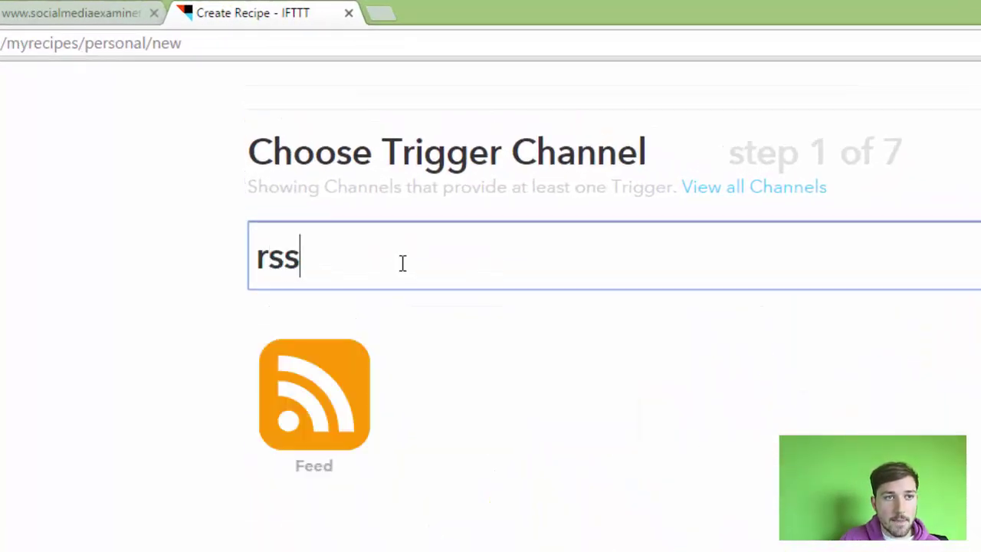
left_click(353, 400)
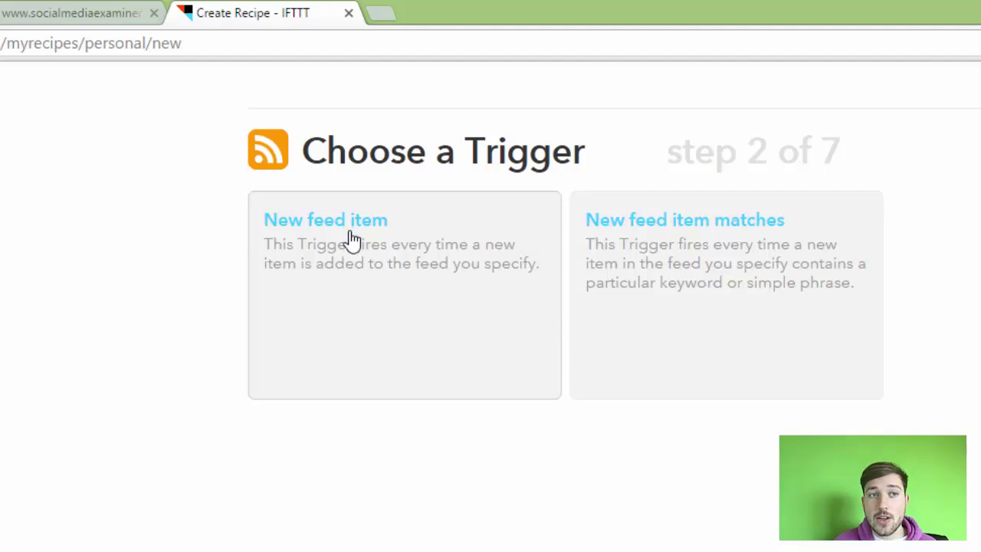
left_click(350, 234)
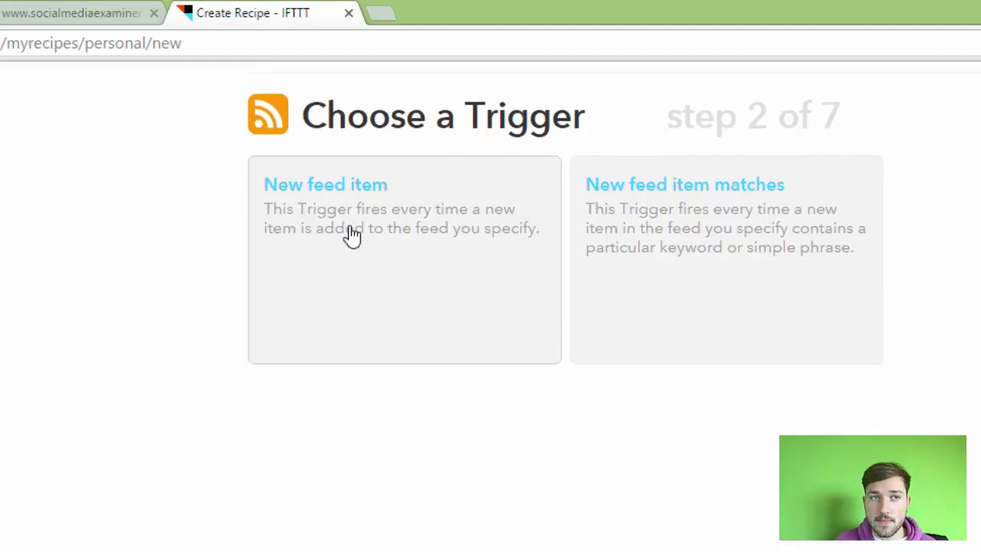
left_click(389, 325)
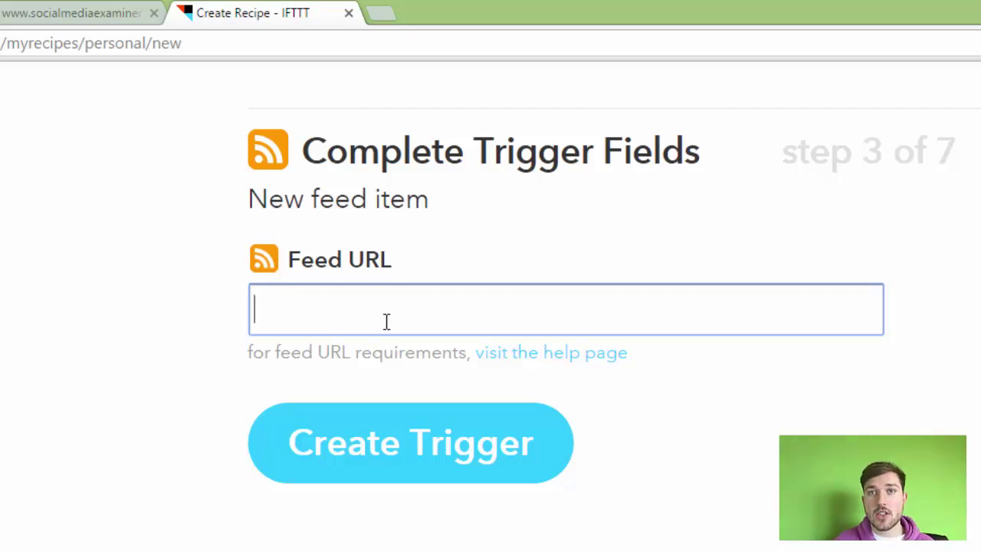
key("ctrl+v")
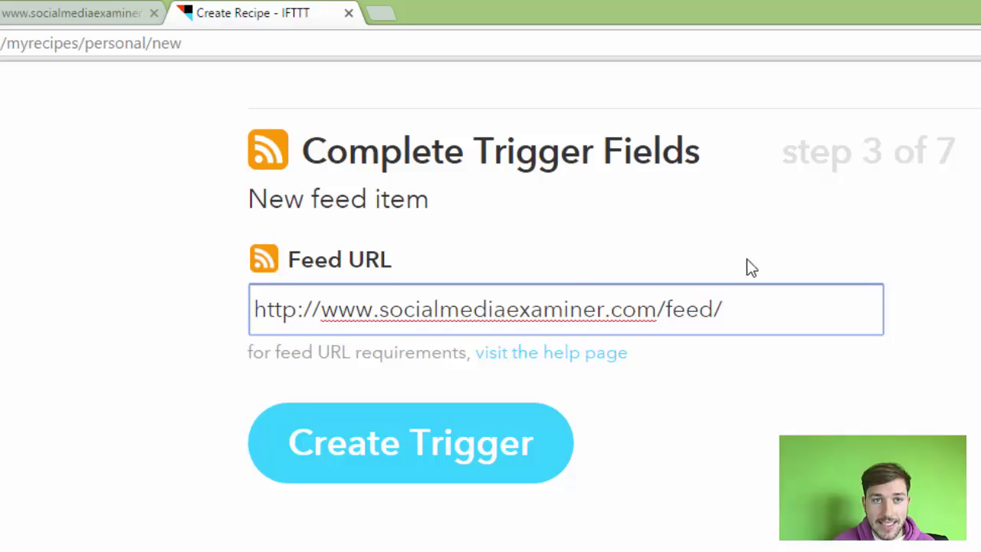
left_click(418, 456)
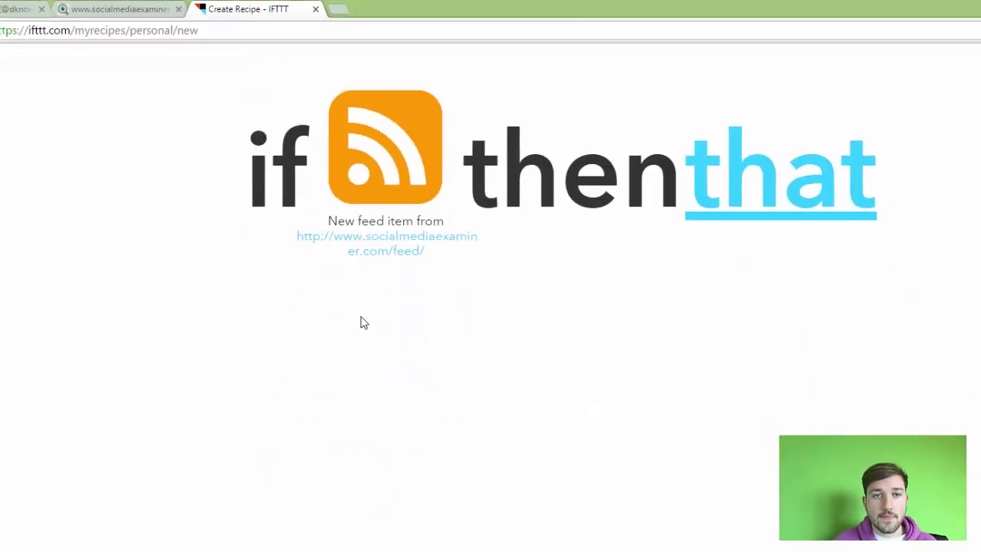
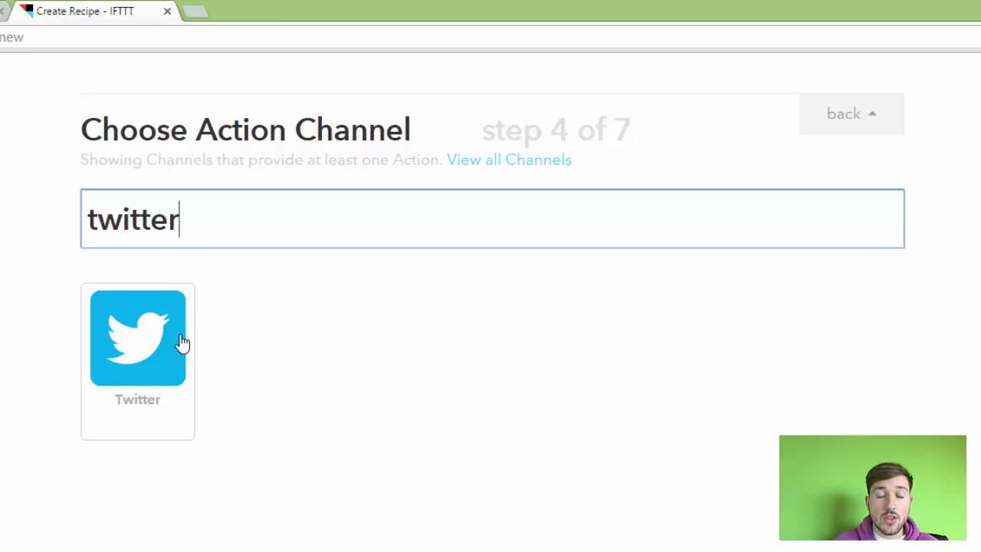
Step: Choose Twitter as the recipe's action channel and "Post a tweet" as its action
left_click(149, 360)
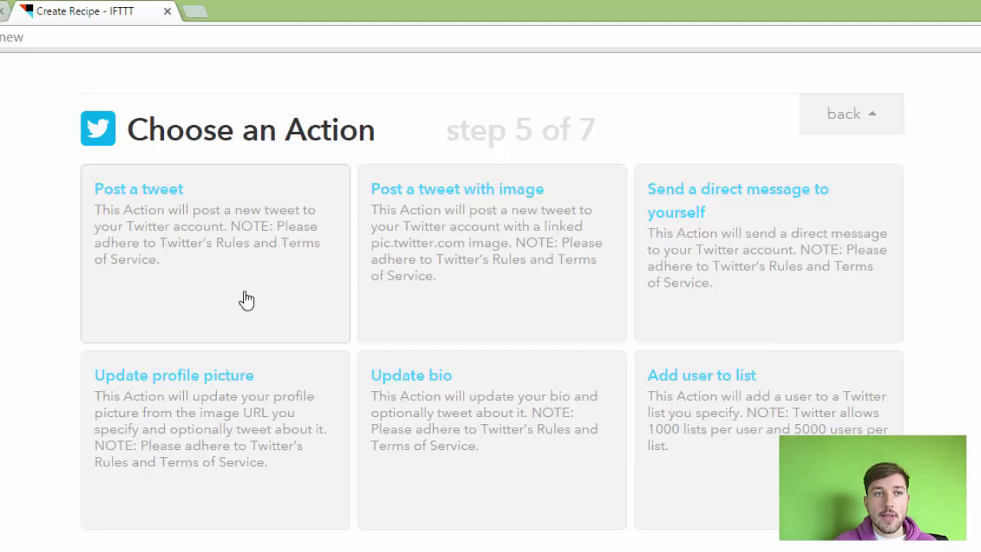
left_click(157, 199)
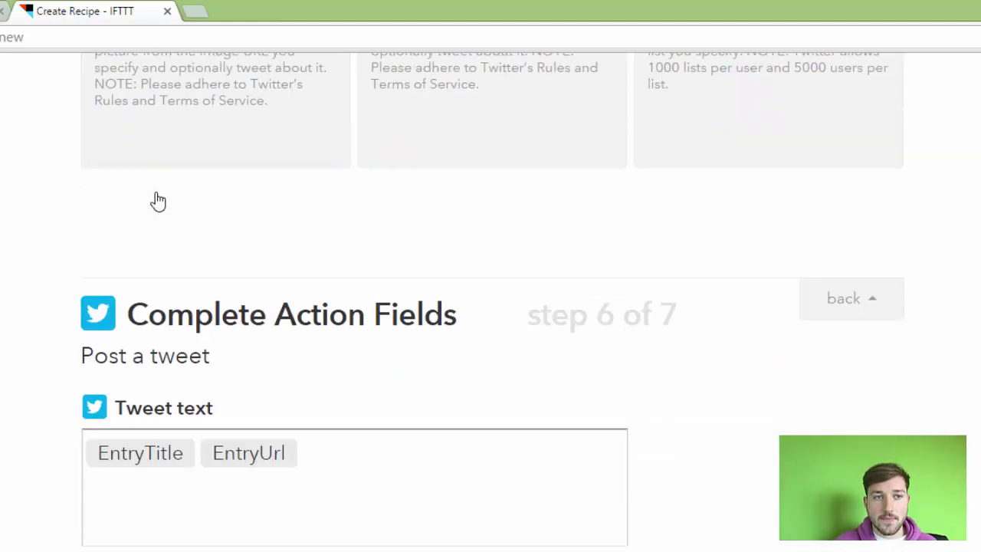
Step: Append the hashtag #SocialMediaMarketing after the EntryUrl ingredient in the tweet text
left_click(338, 286)
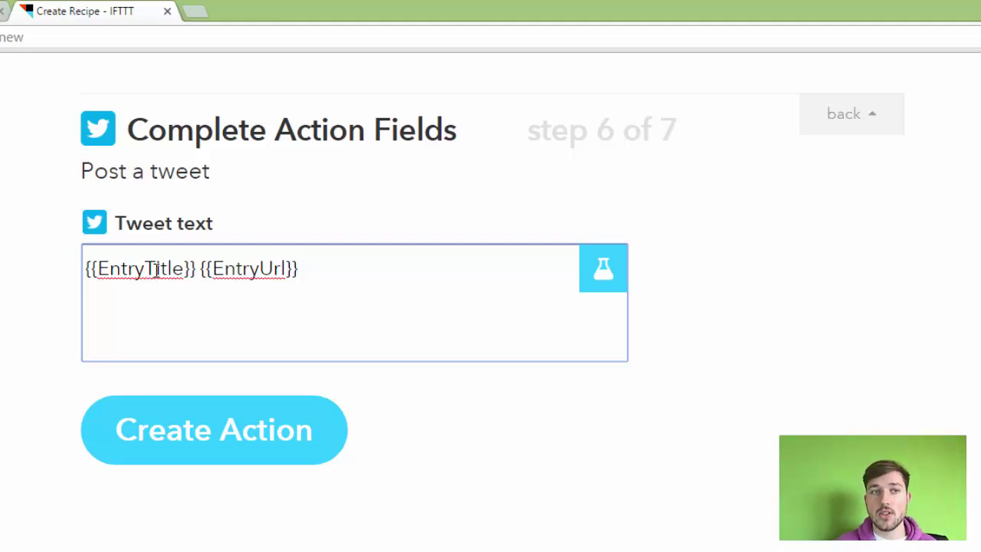
left_click(265, 275)
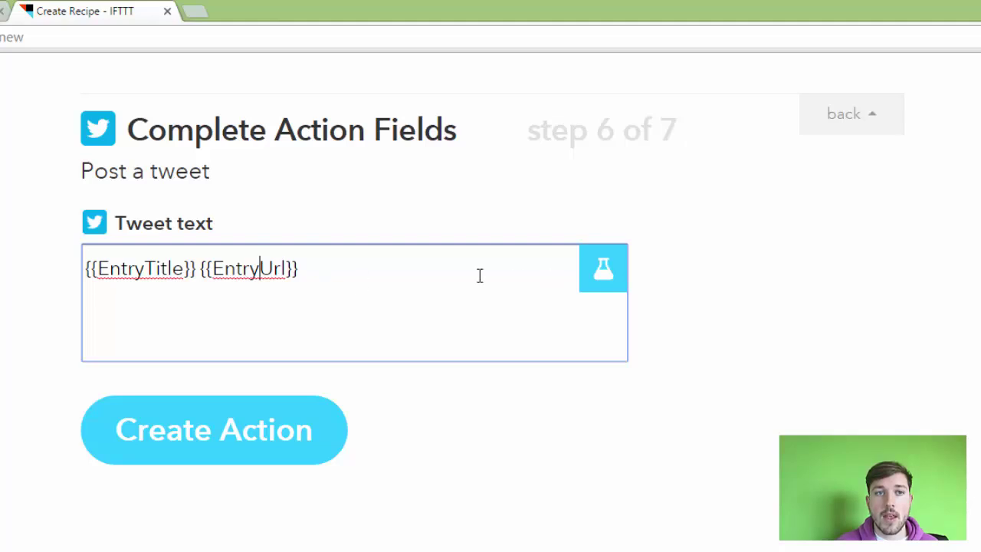
left_click(424, 270)
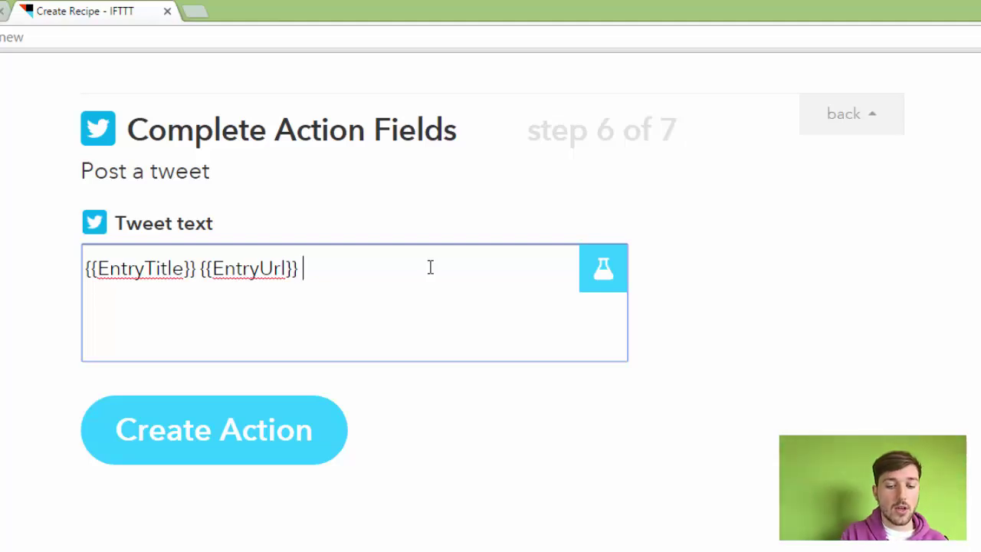
type("#")
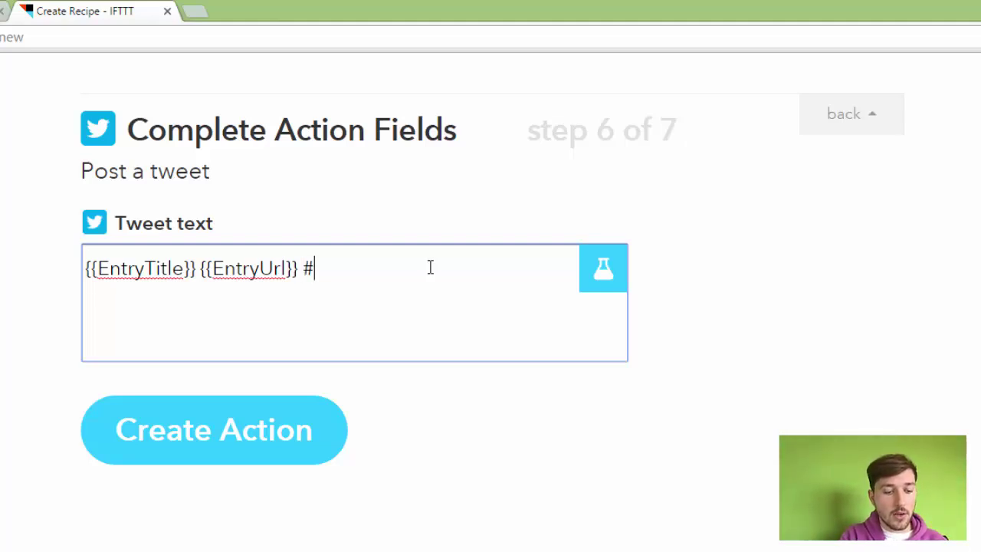
type("Social")
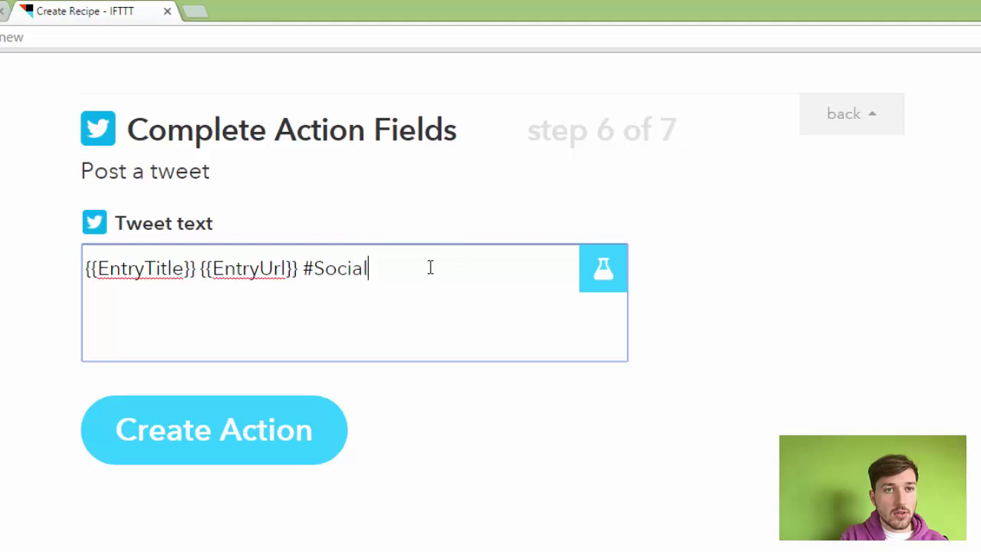
type("MediaMarketing")
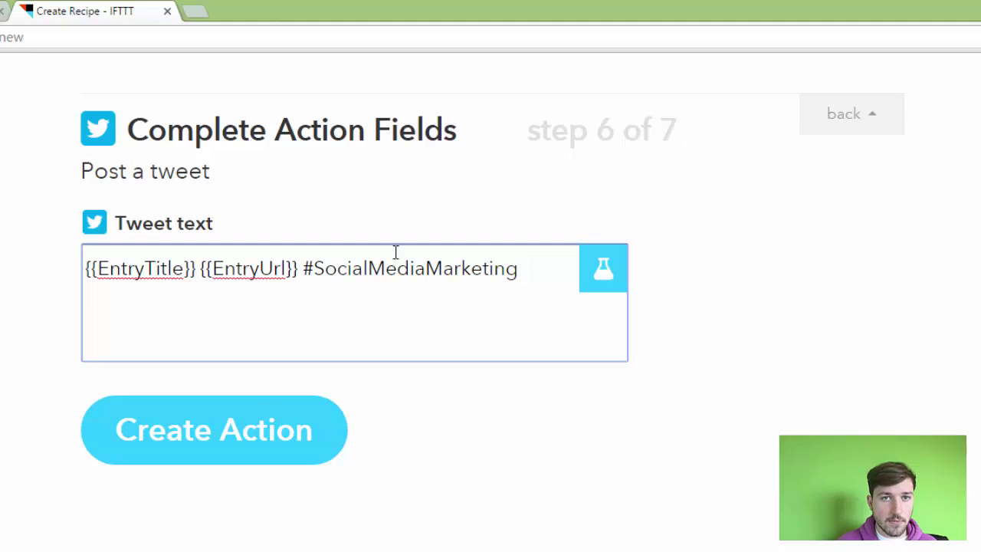
Step: Examine the list of feed ingredients that can be added to the tweet text
left_click(602, 281)
left_click(430, 315)
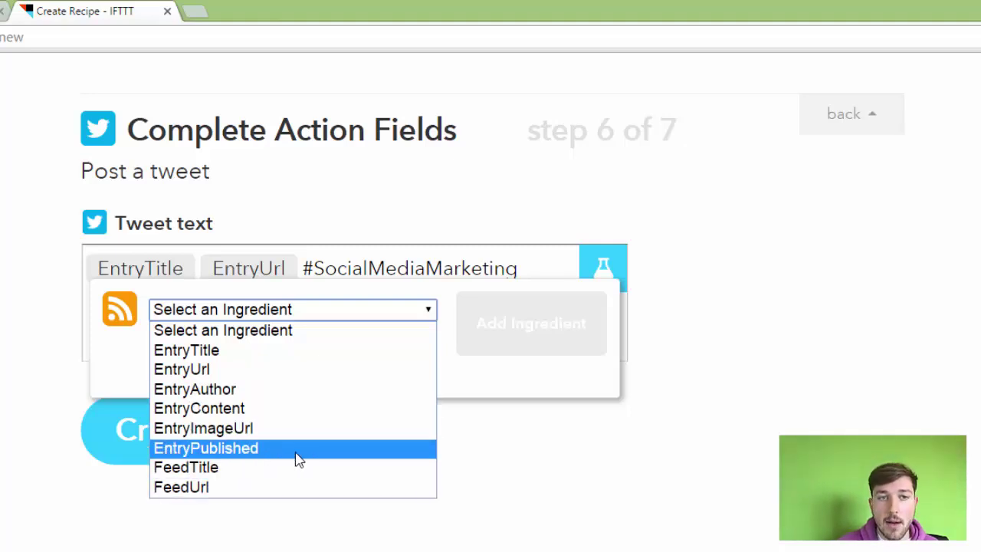
left_click(701, 429)
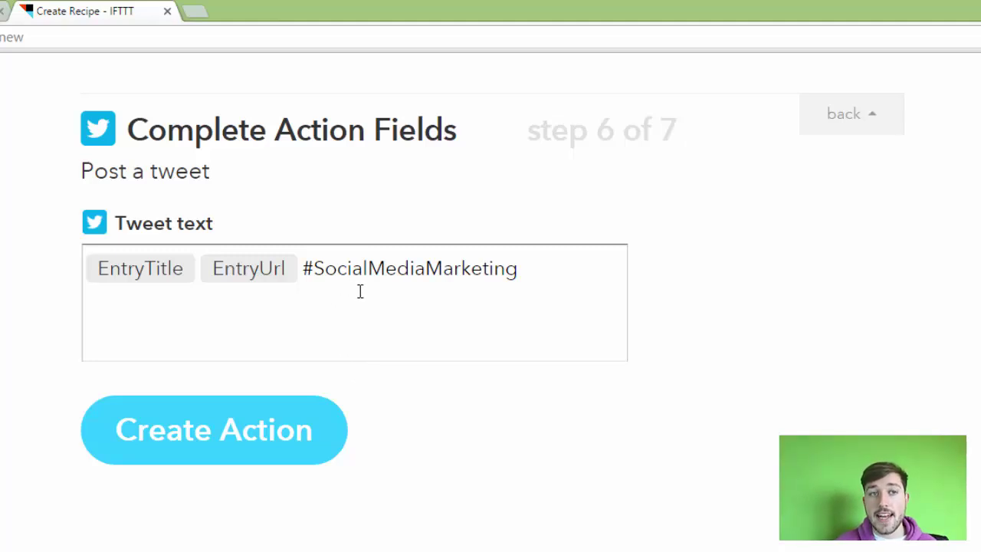
Step: Create the tweet action and finish creating the recipe with its default title
left_click(191, 429)
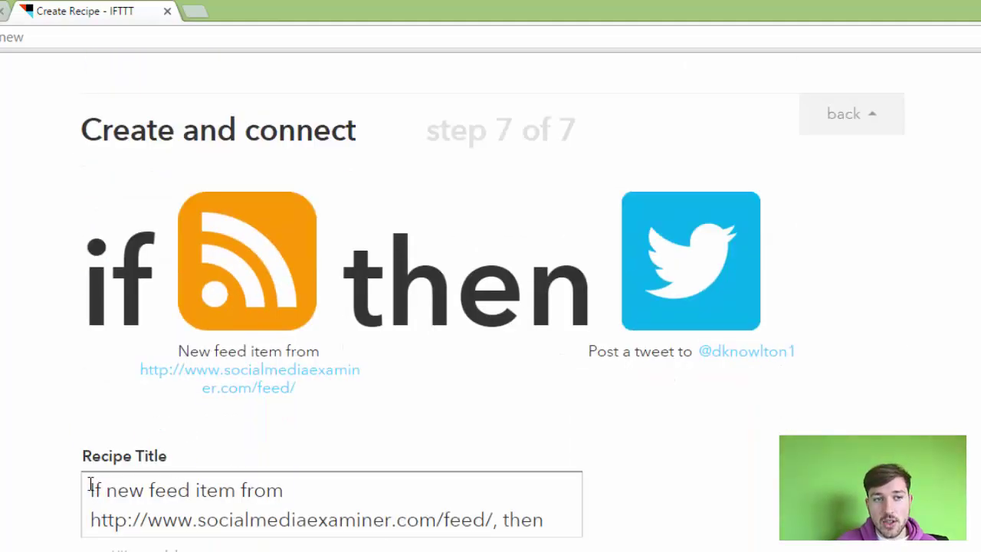
left_click_drag(90, 486, 529, 547)
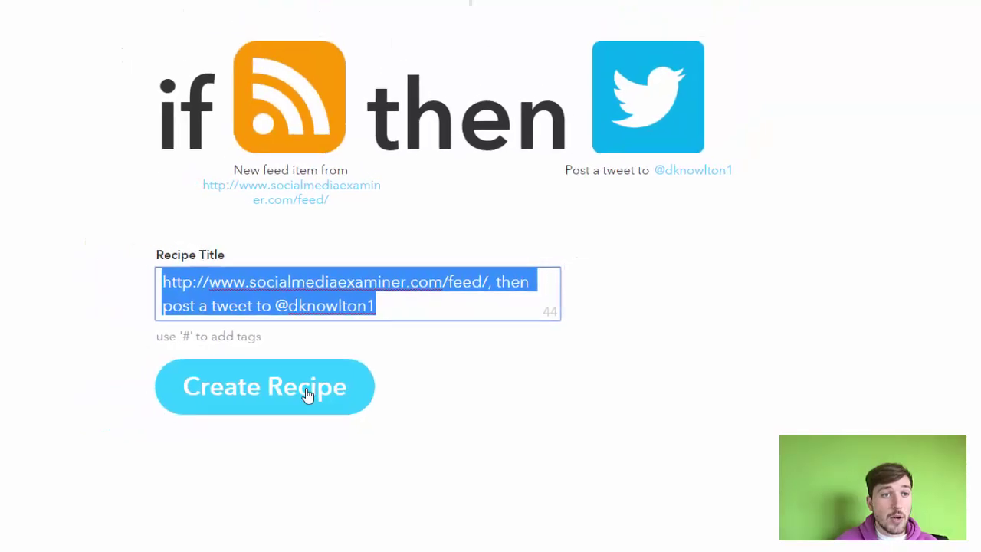
left_click(274, 431)
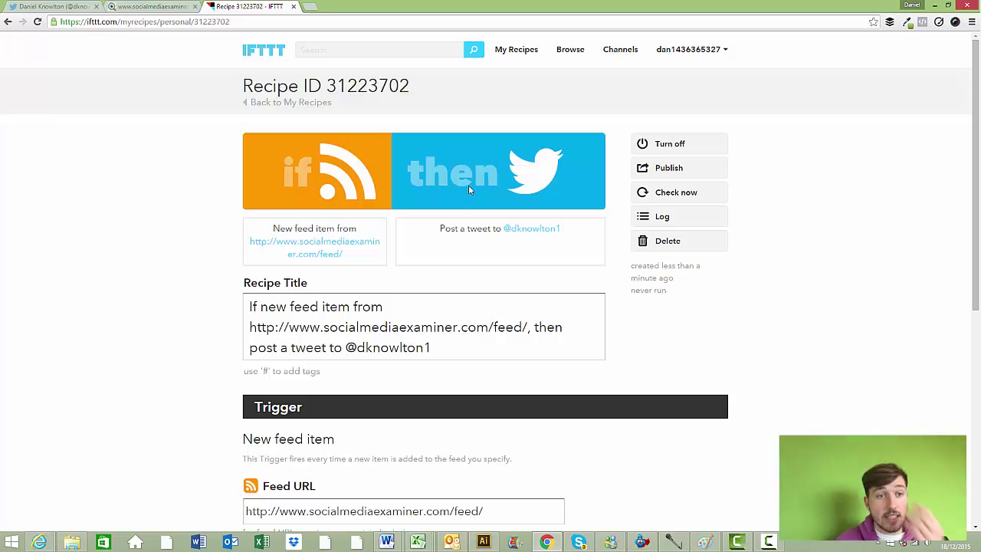
left_click(662, 193)
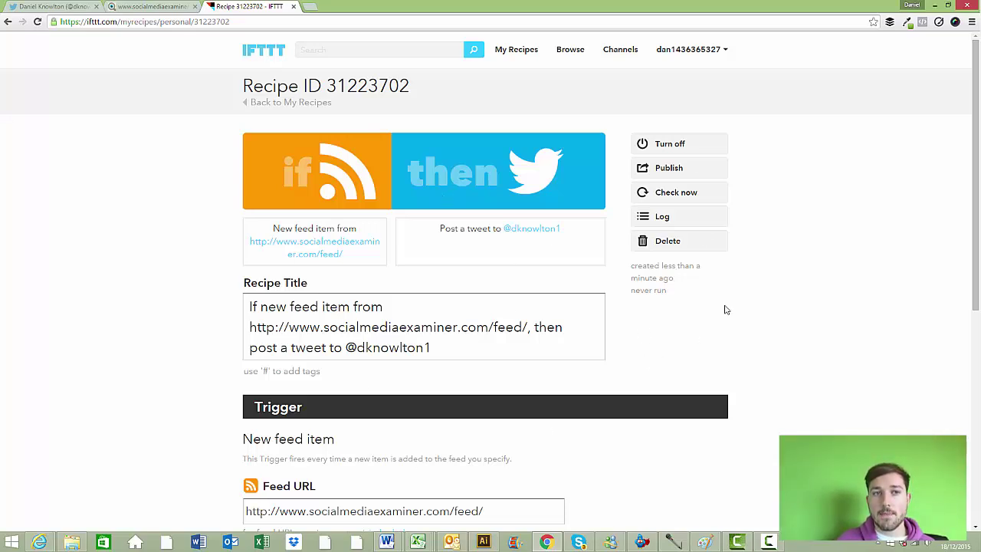
Step: Compare the latest article on the Social Media Examiner home page with its automatic tweet on the Twitter profile
left_click(56, 6)
scroll(486, 278, "up", 4)
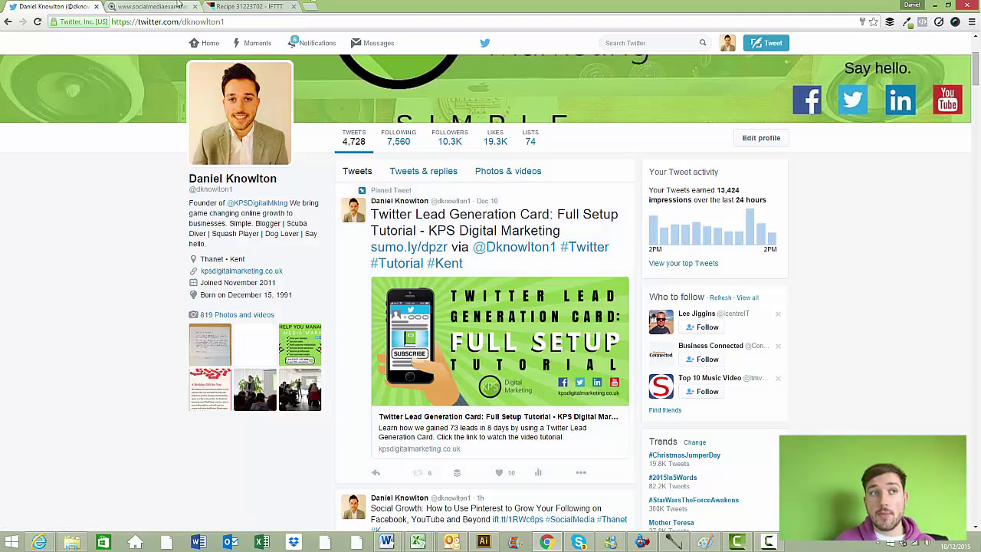
left_click(153, 6)
left_click(7, 21)
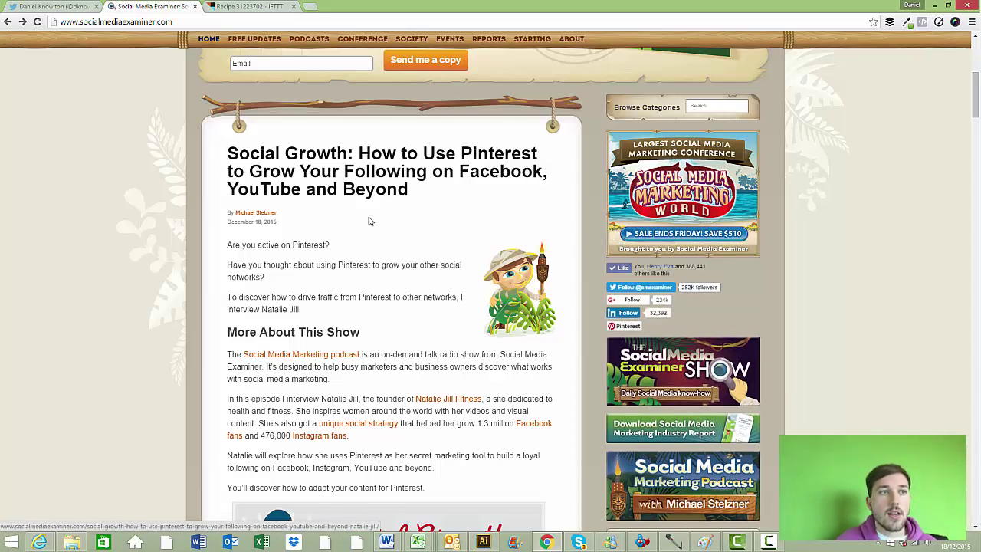
left_click(51, 5)
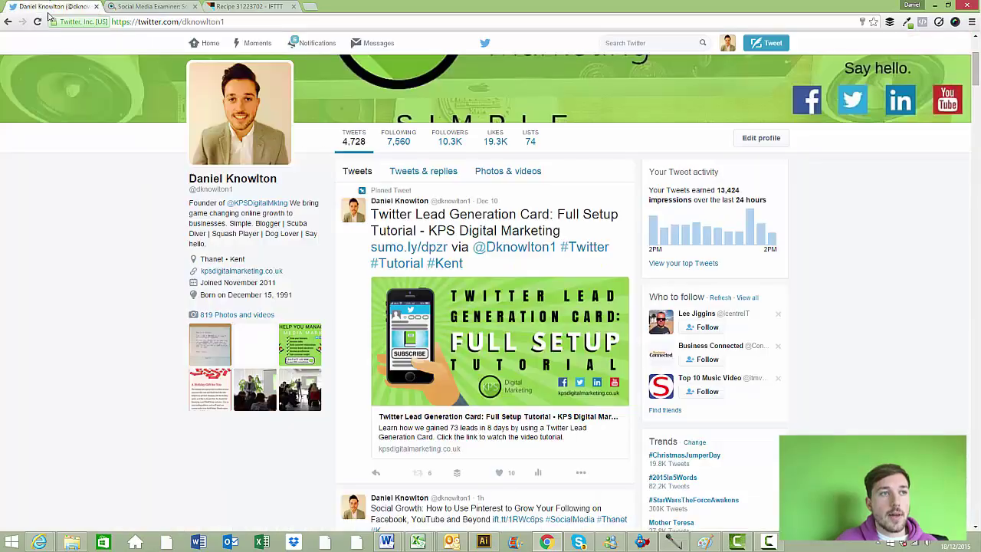
scroll(385, 203, "down", 5)
scroll(385, 203, "down", 1)
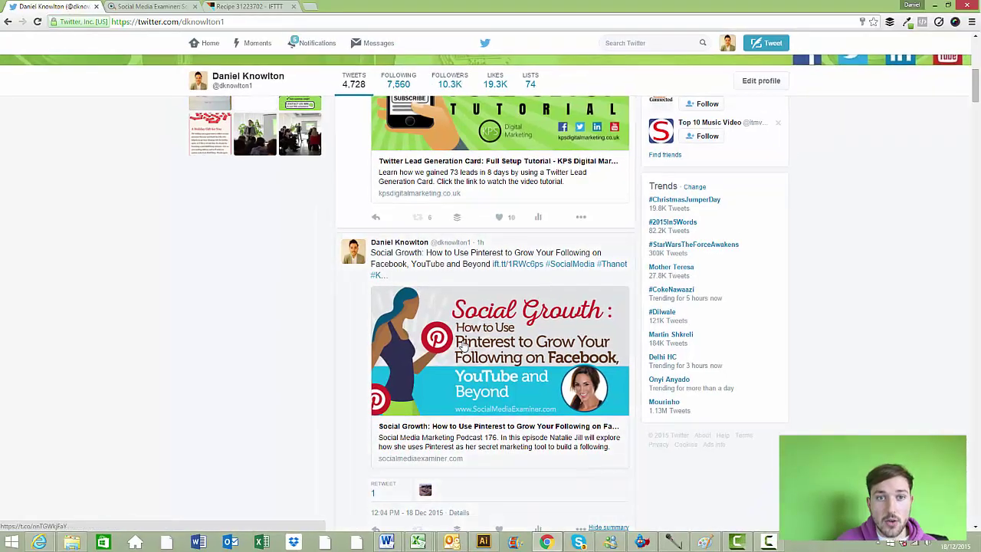
scroll(462, 345, "down", 1)
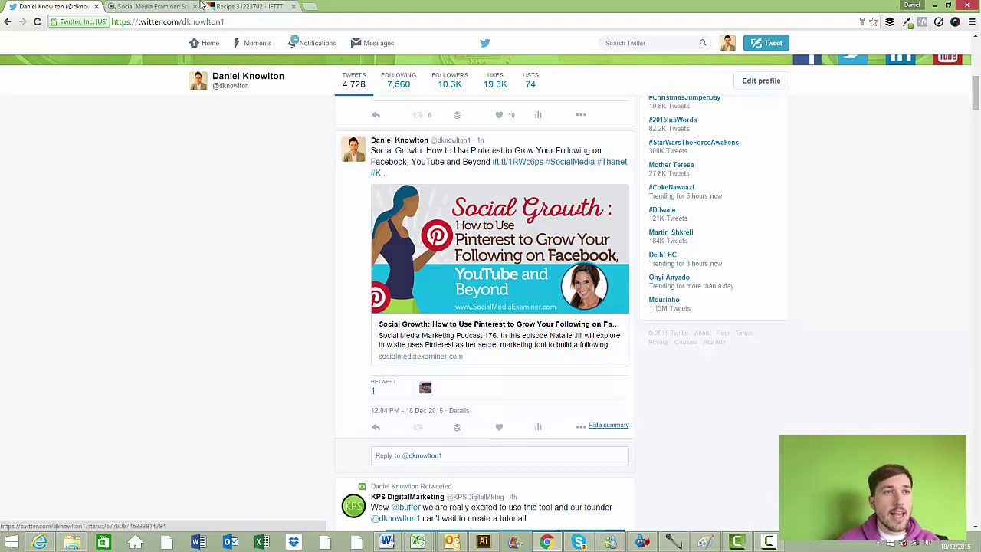
Step: Switch back to IFTTT, start another new recipe from My Recipes, and search the trigger channels for "rss"
left_click(270, 5)
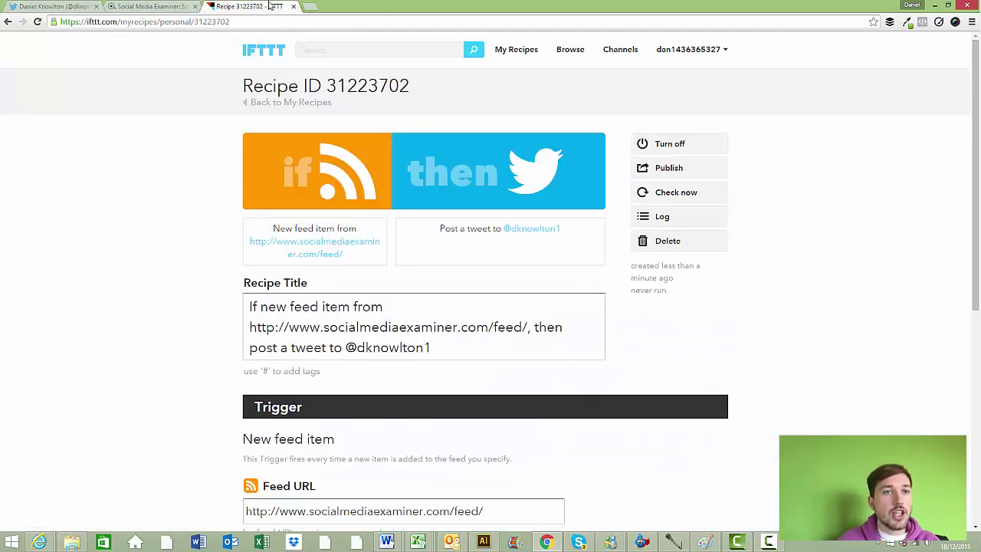
left_click(515, 50)
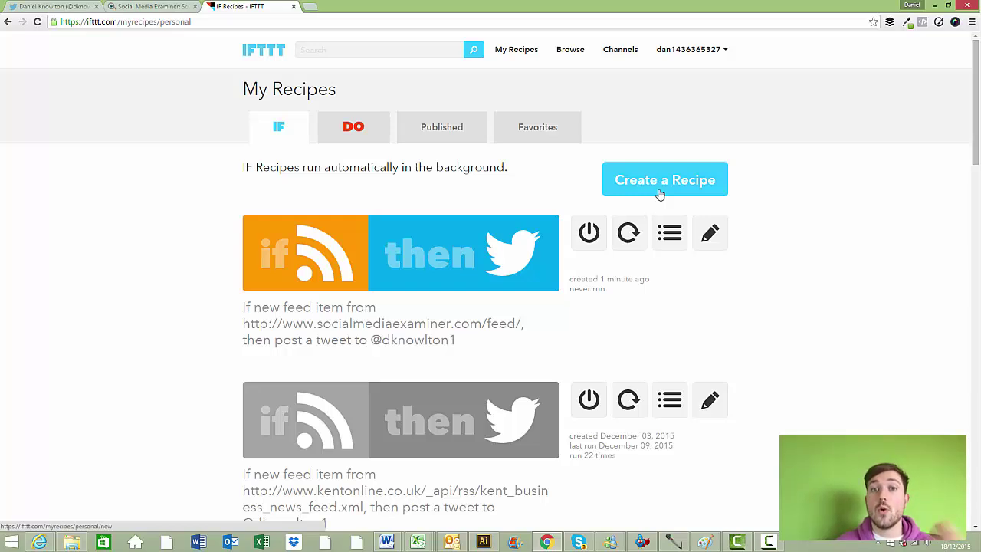
left_click(689, 184)
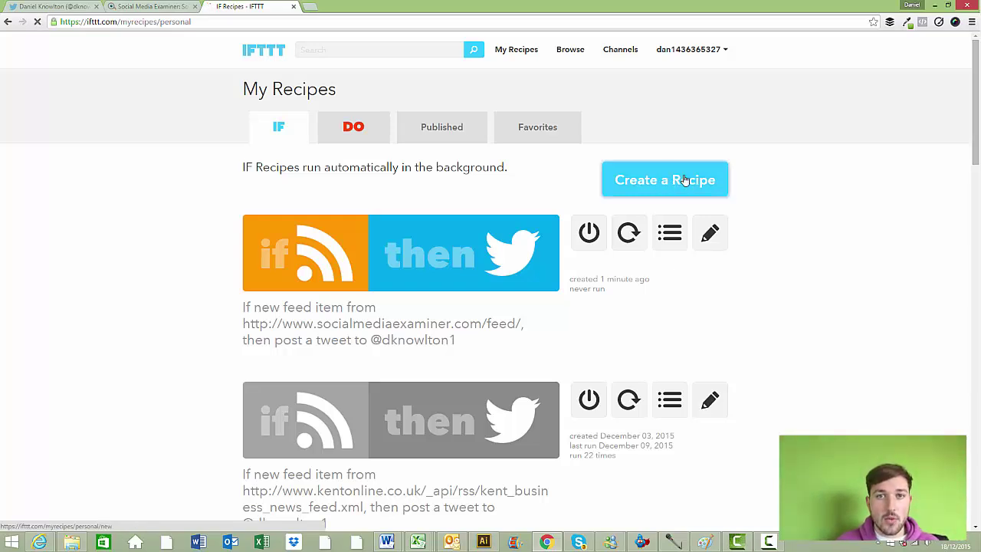
left_click(306, 189)
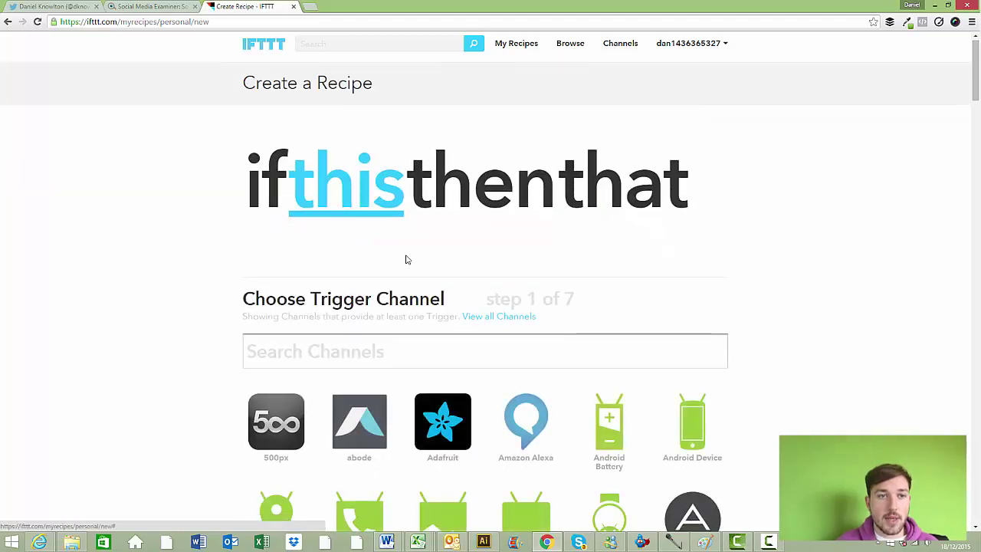
left_click(350, 133)
type("rss")
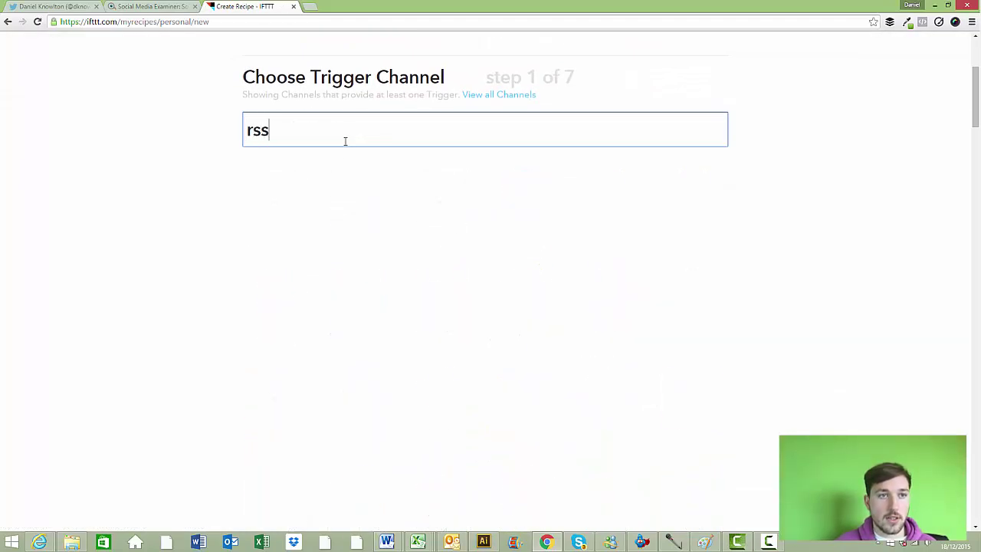
left_click(329, 210)
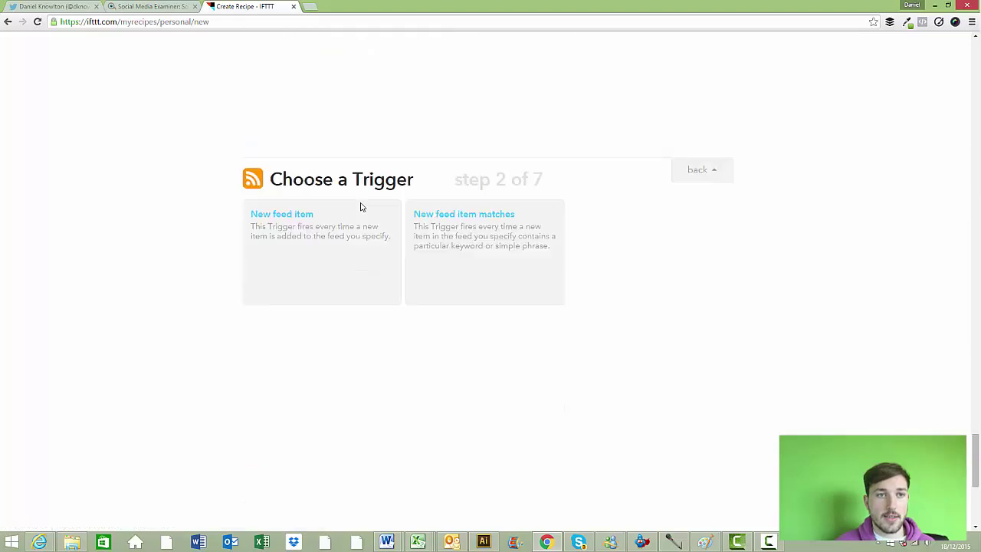
left_click(292, 113)
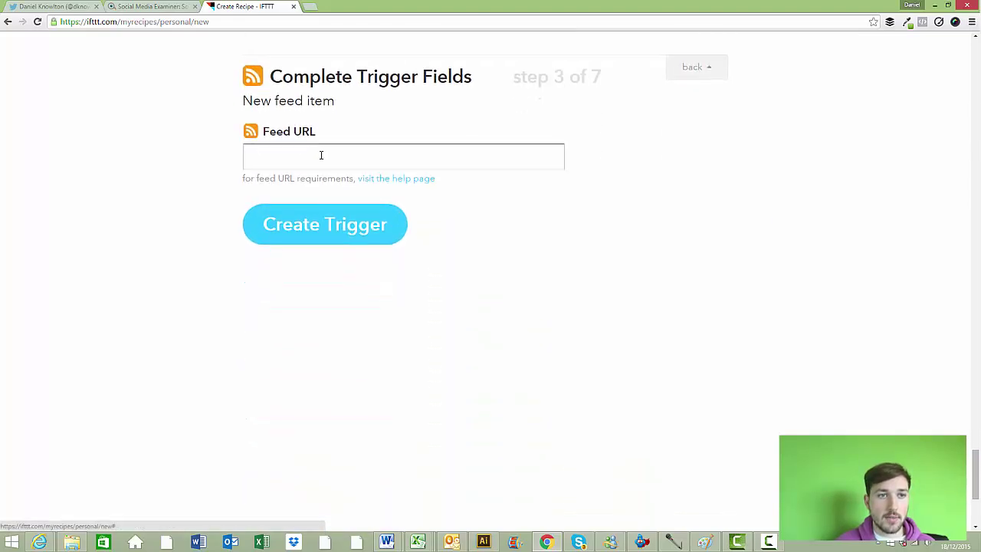
left_click(338, 238)
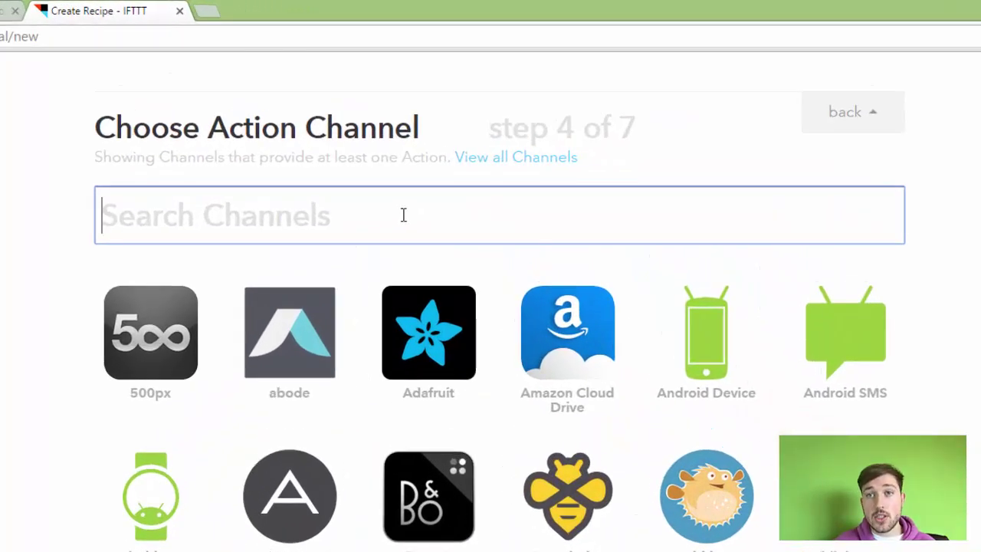
Step: Create an "Add to Buffer" action on the Buffer channel with EntryTitle and EntryUrl as the update text
type("buffer")
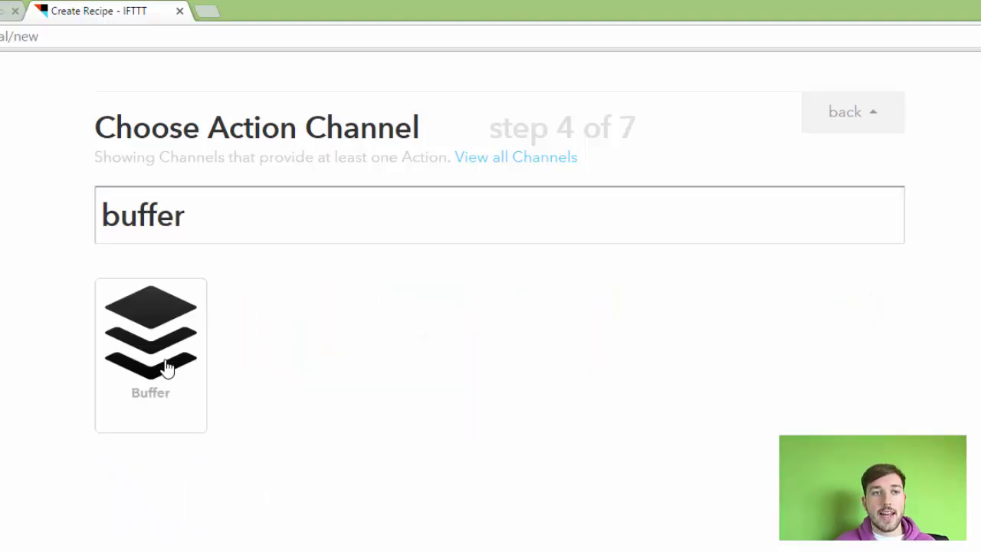
left_click(167, 368)
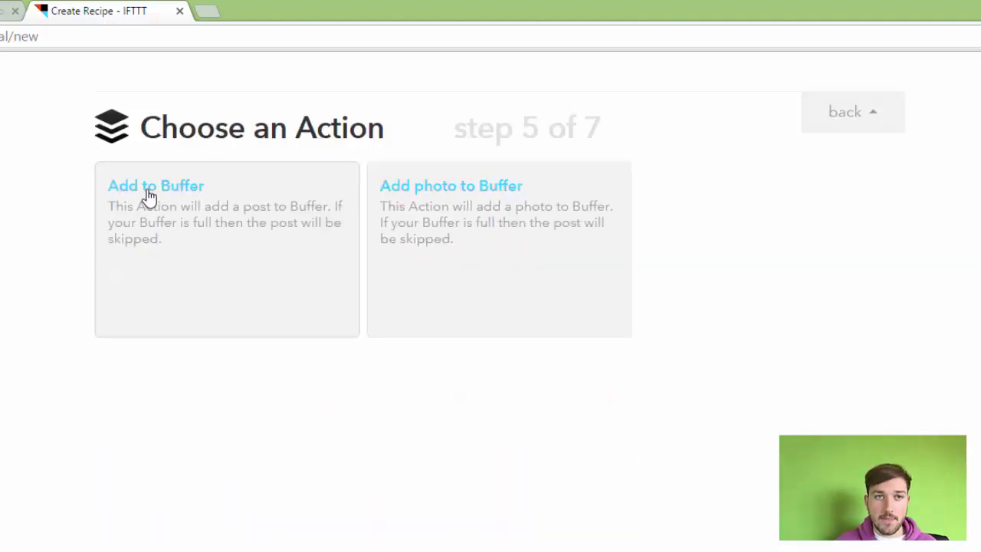
left_click(149, 196)
left_click(289, 284)
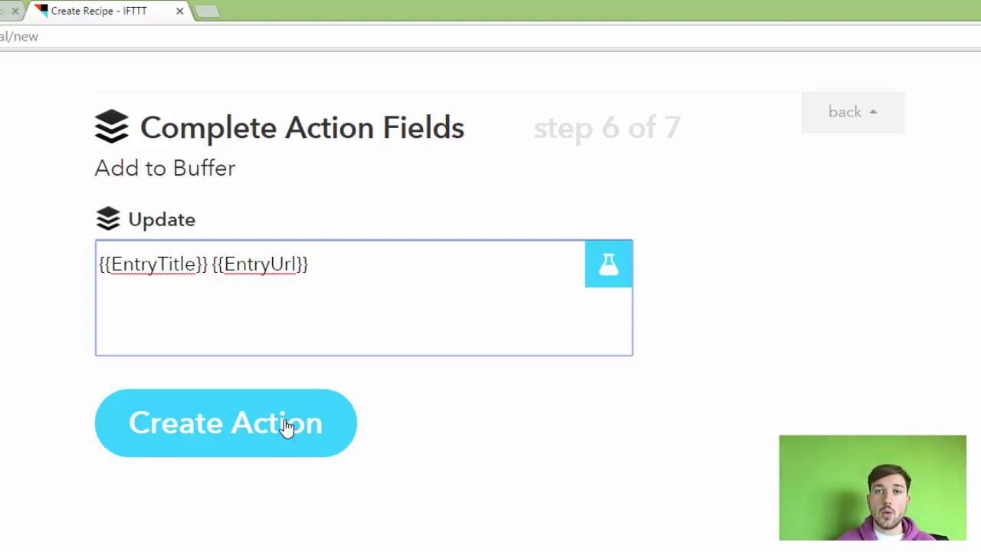
left_click(285, 425)
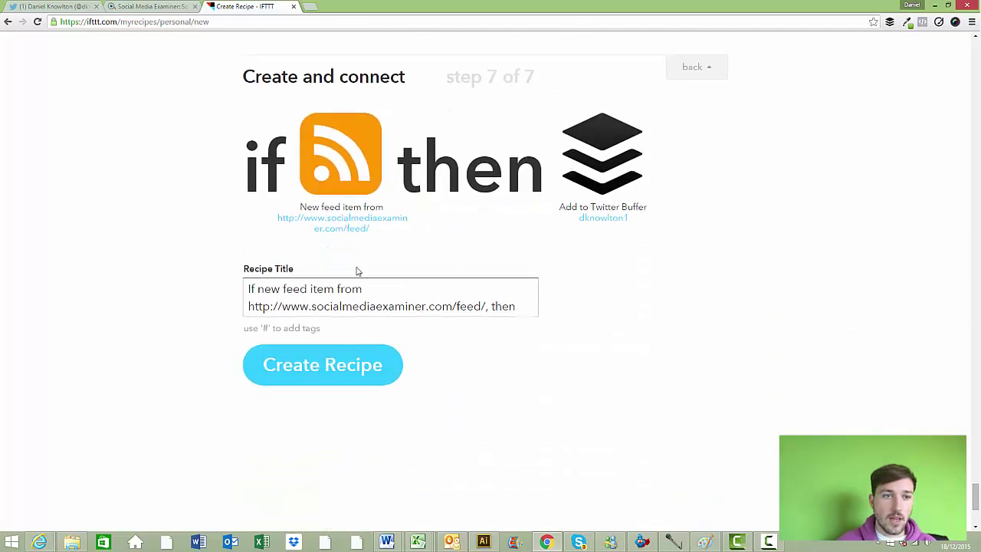